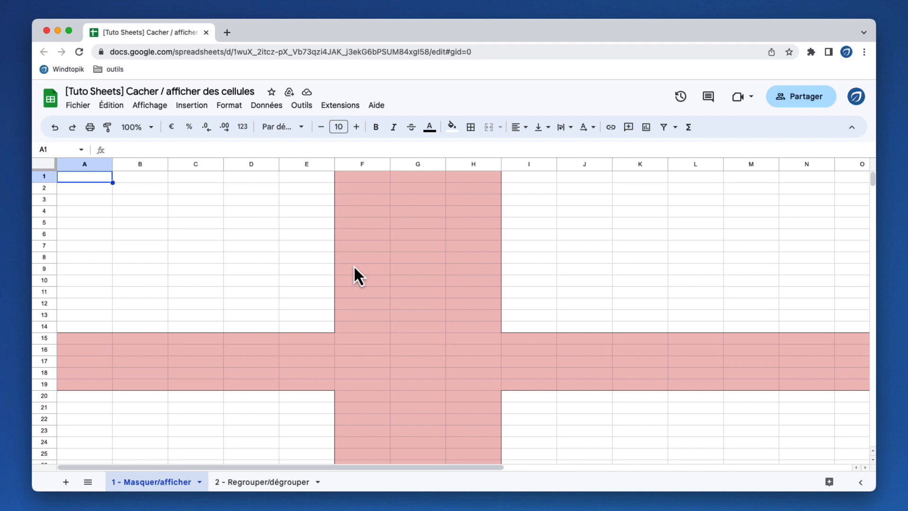
Hide the three red-shaded columns F to H in the "1 - Masquer/afficher" sheet
click(371, 165)
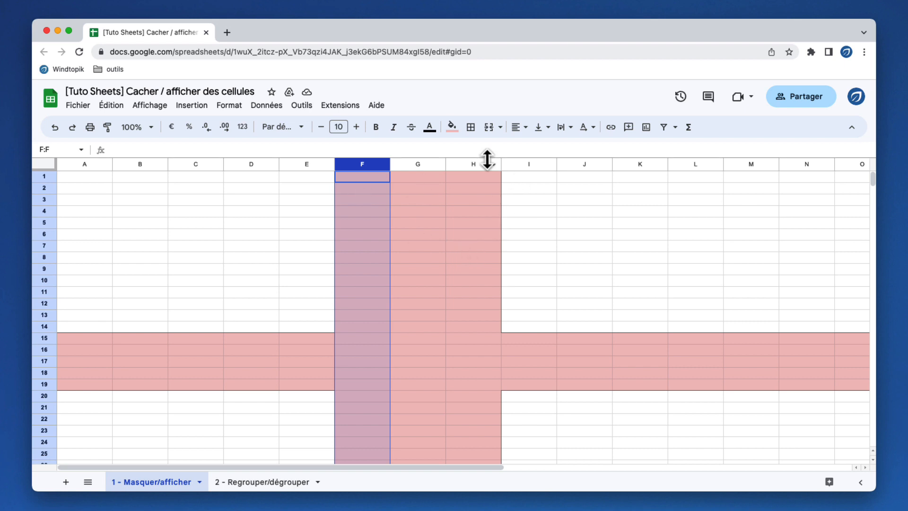
click(386, 202)
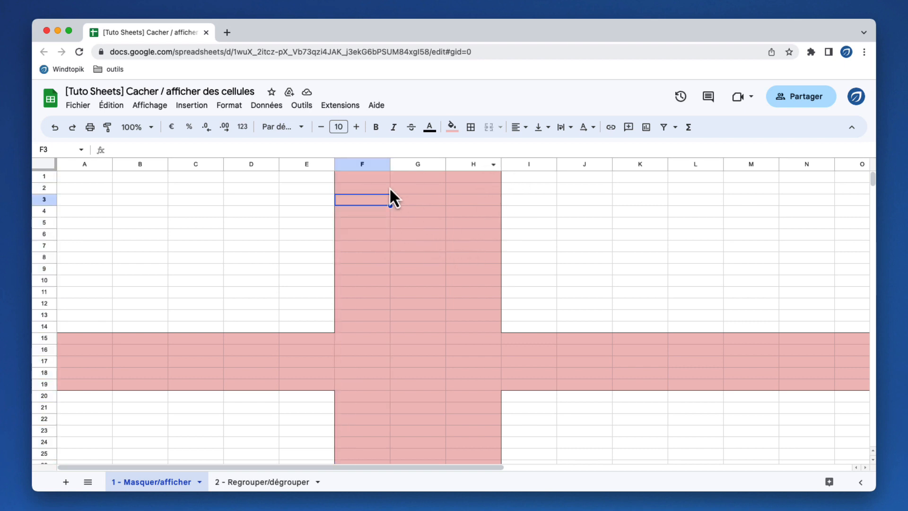
click(362, 163)
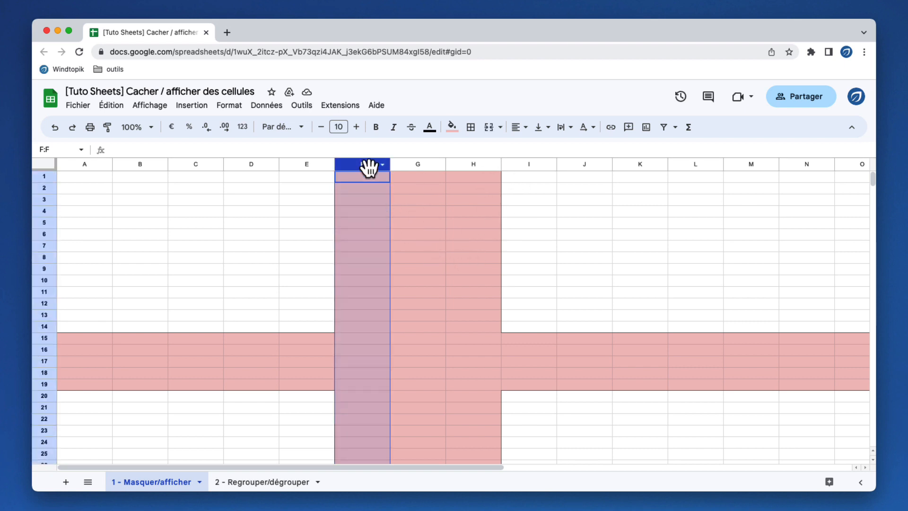
shift+click(477, 165)
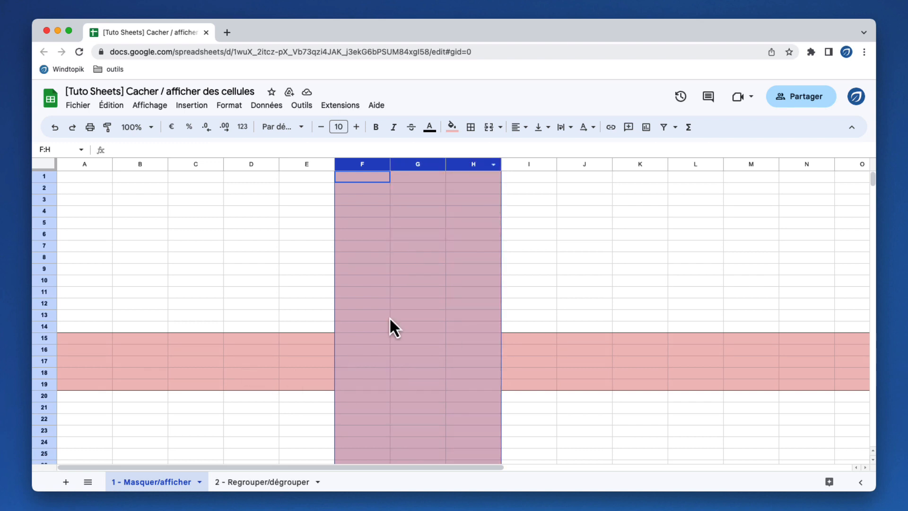
right_click(407, 165)
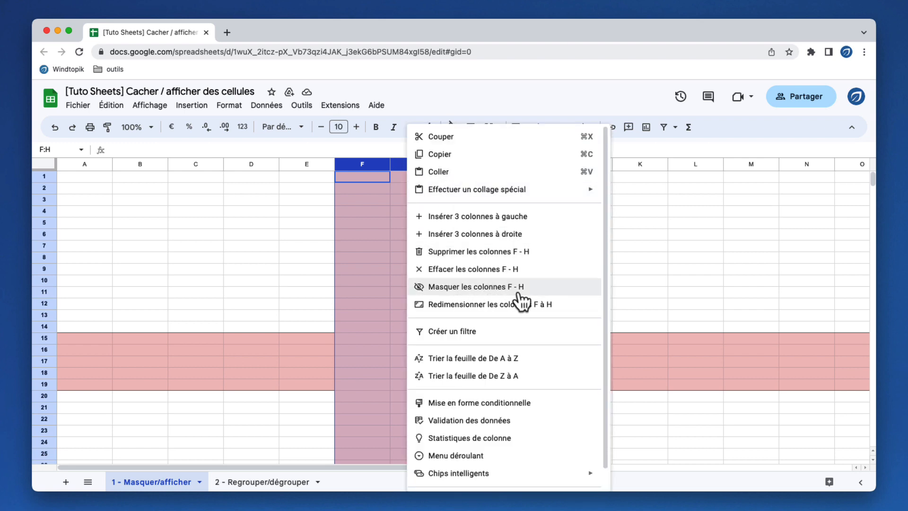
click(539, 289)
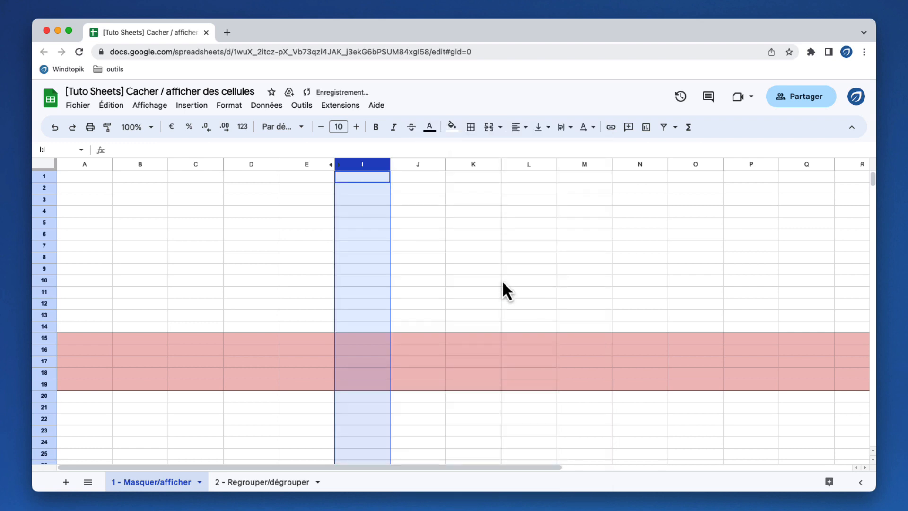
click(461, 267)
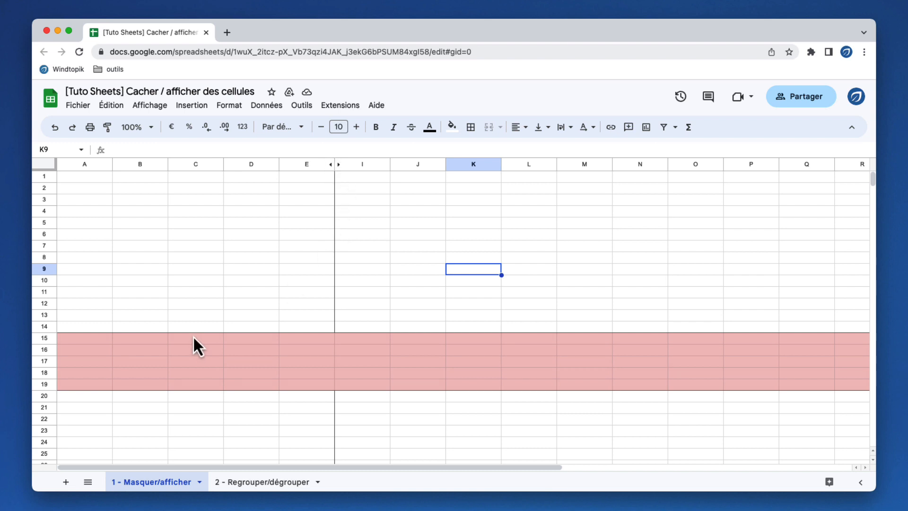
Hide the red-shaded rows 15 to 19
click(47, 340)
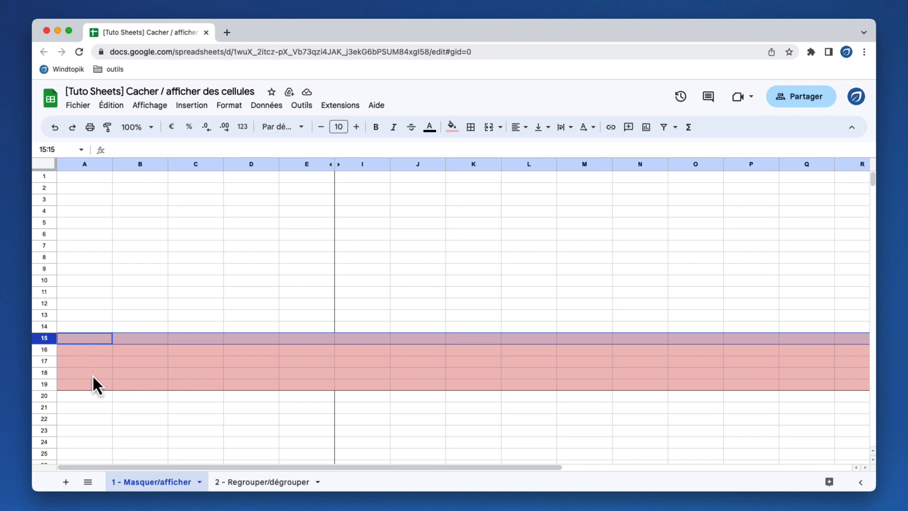
shift+click(44, 384)
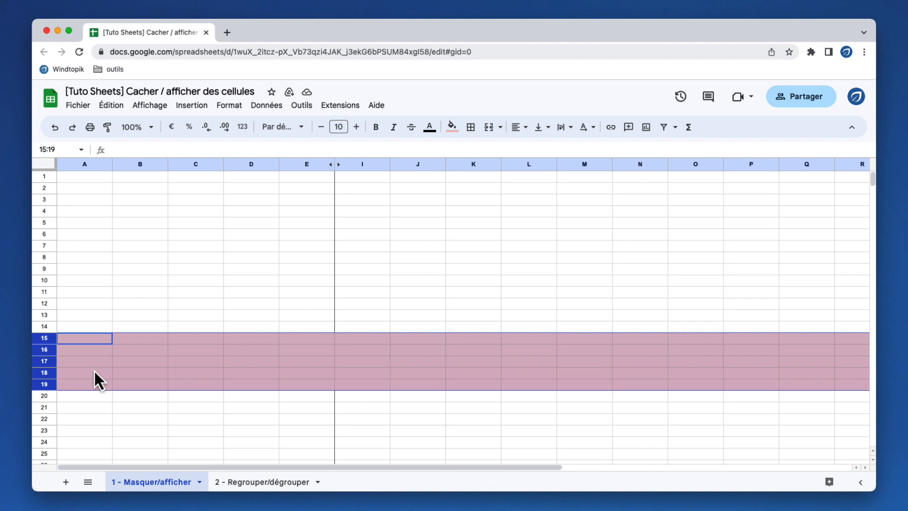
right_click(48, 353)
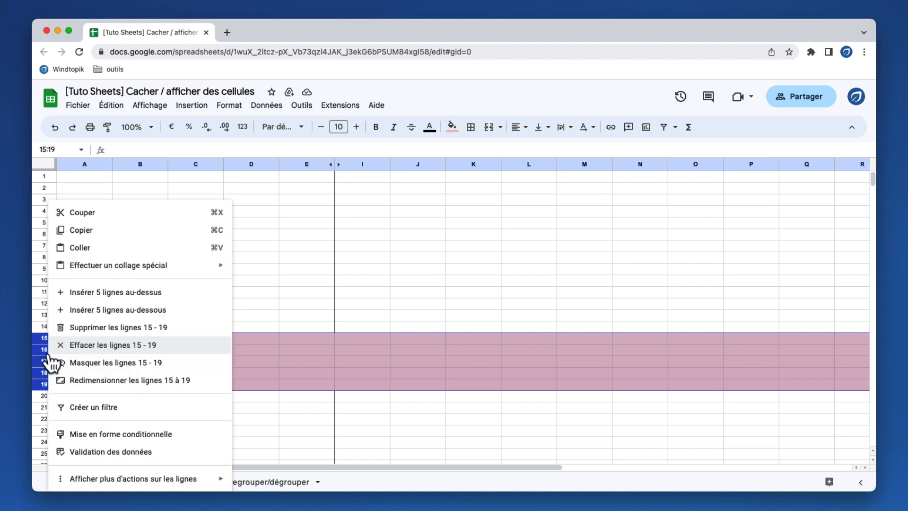
click(180, 364)
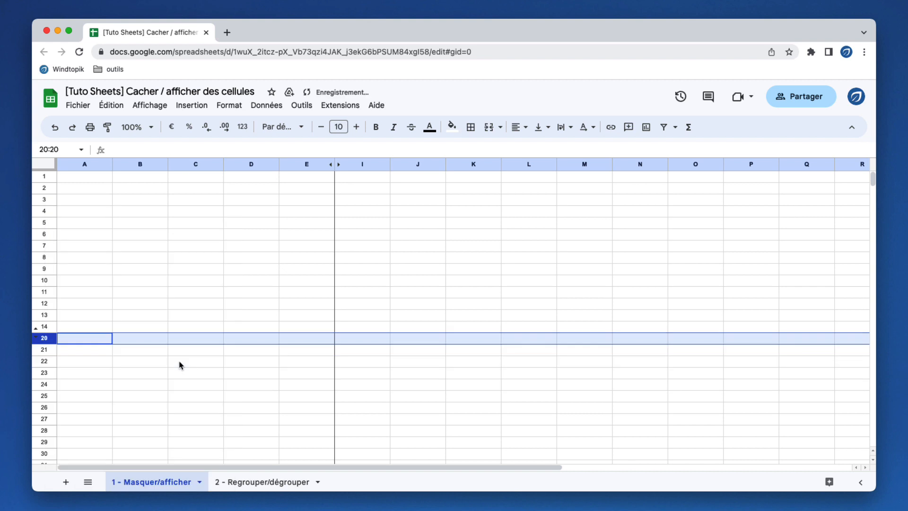
click(230, 306)
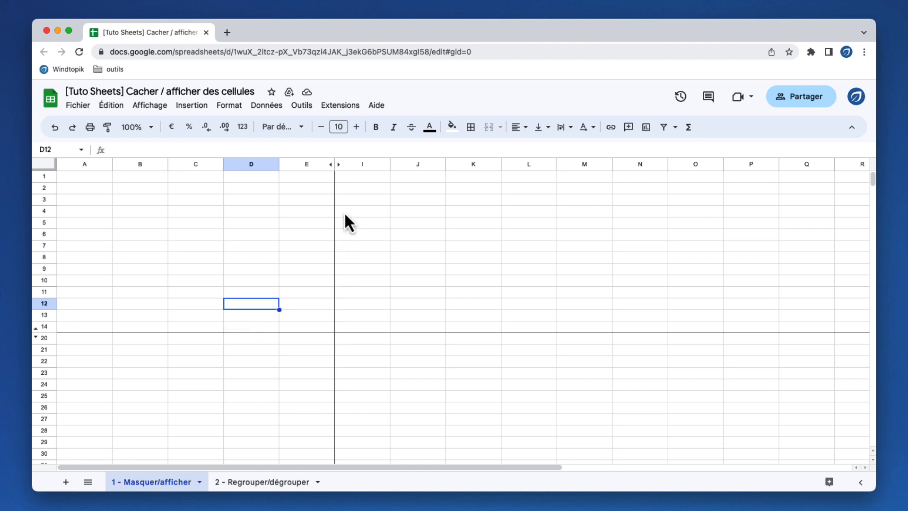
Unhide columns F to H from the marker between E and I, and hide the same three columns again
click(339, 165)
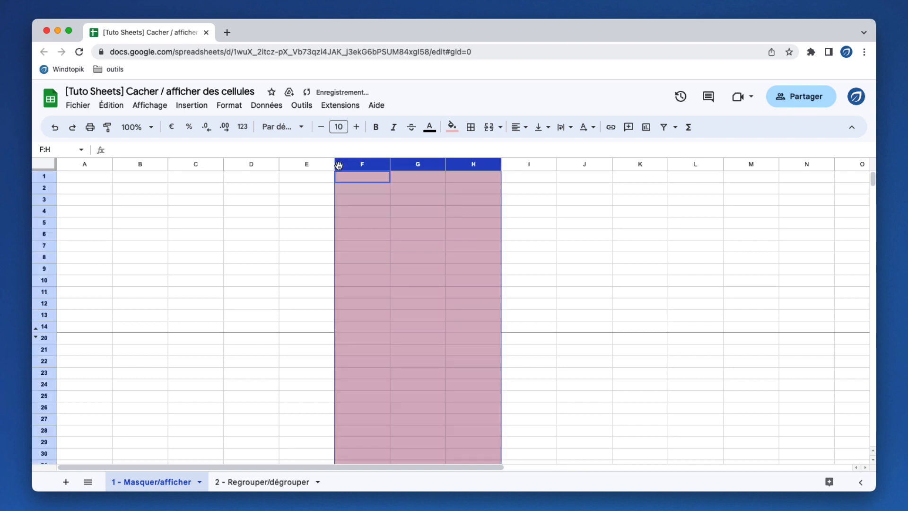
click(566, 239)
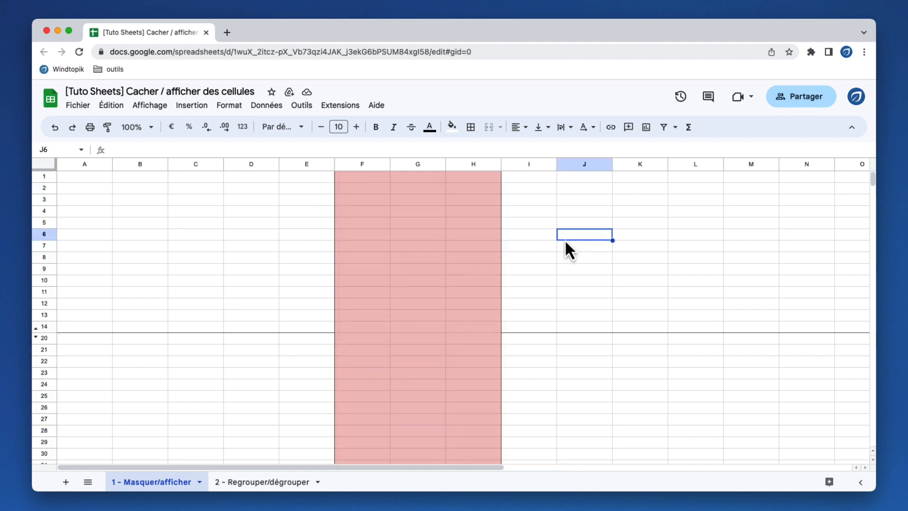
click(355, 165)
shift+click(468, 165)
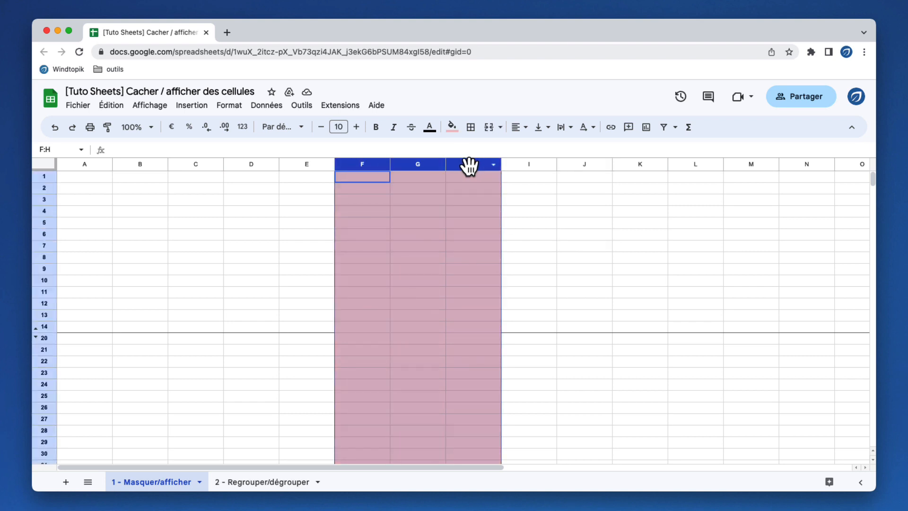
right_click(468, 165)
click(530, 286)
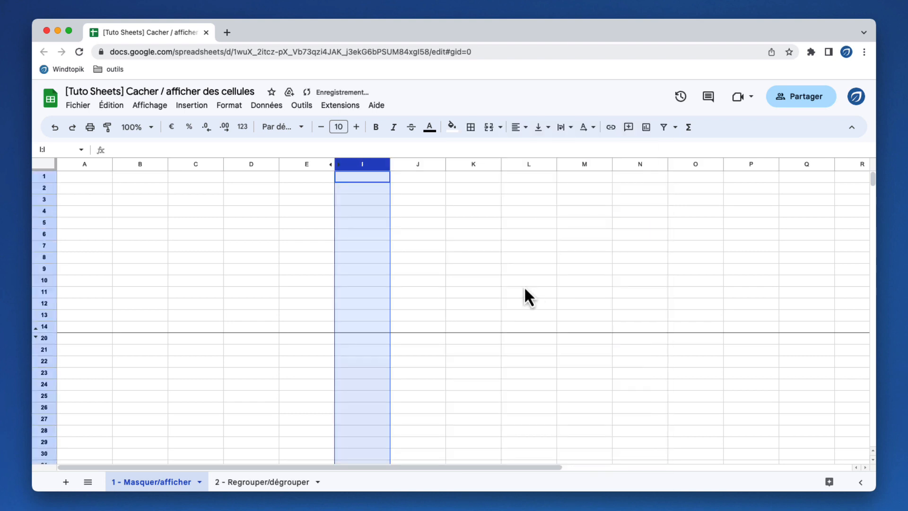
click(395, 236)
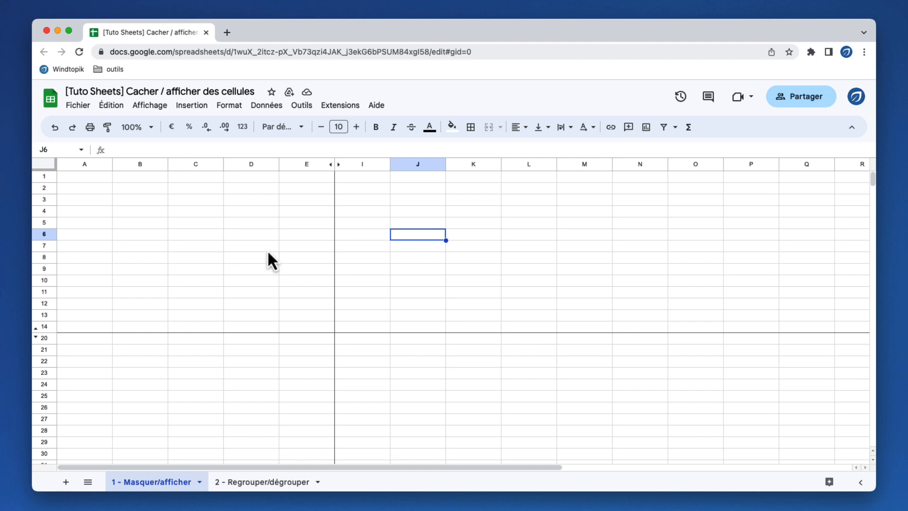
Redisplay the hidden columns F to H between columns E and I
click(339, 165)
click(441, 250)
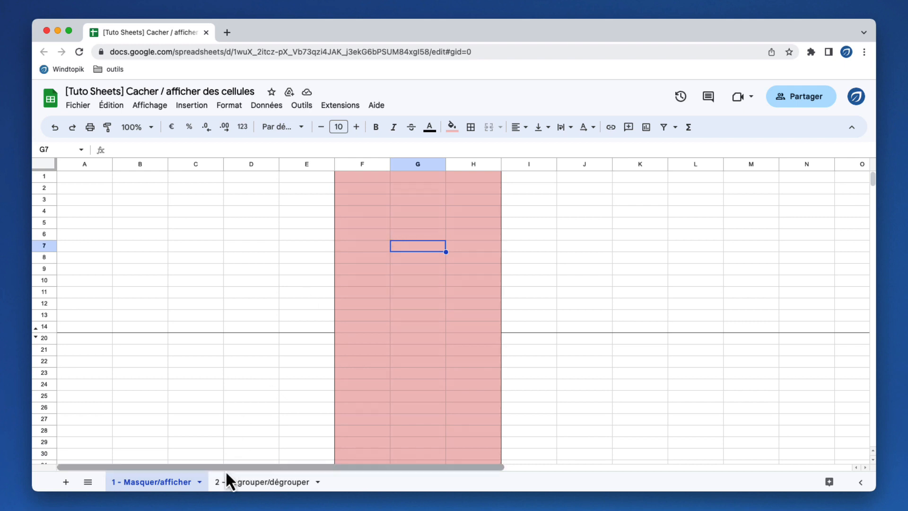
Switch to the "2 - Regrouper/dégrouper" sheet and group rows 3 to 6 under the Module 1 heading
click(244, 483)
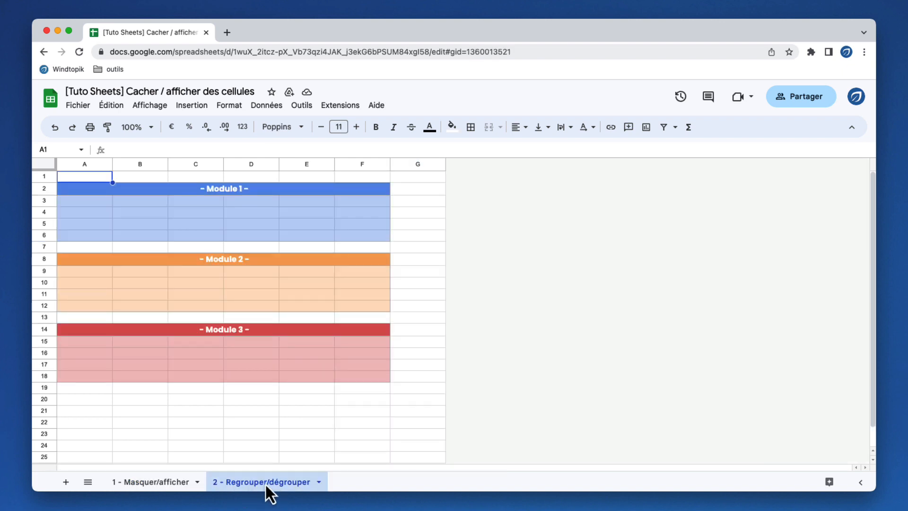
click(249, 423)
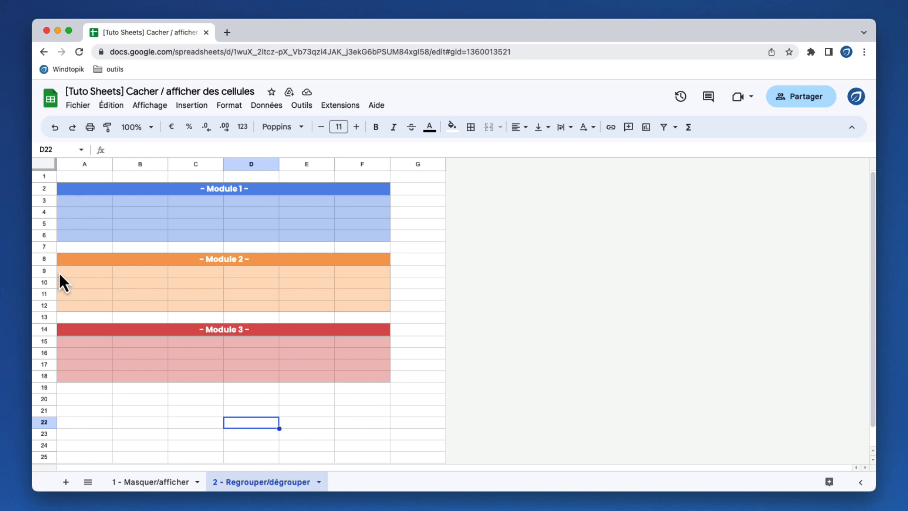
click(78, 206)
click(46, 203)
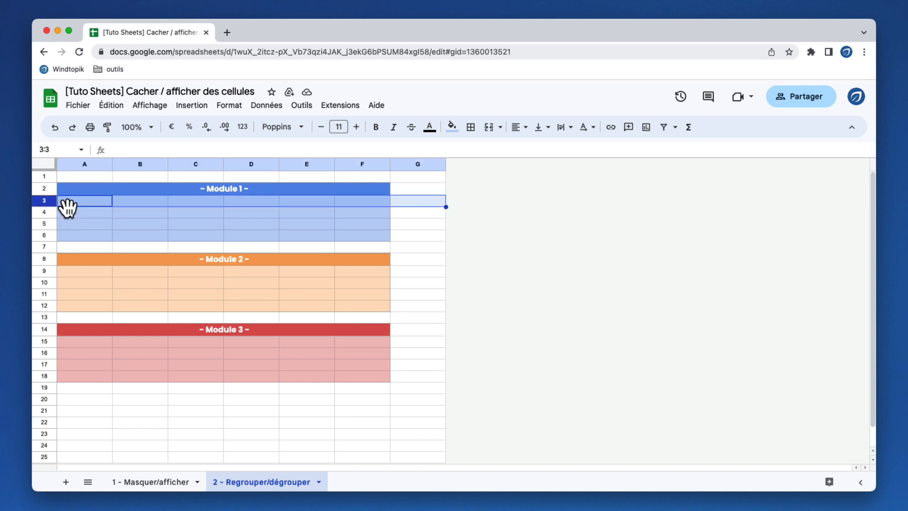
shift+click(48, 235)
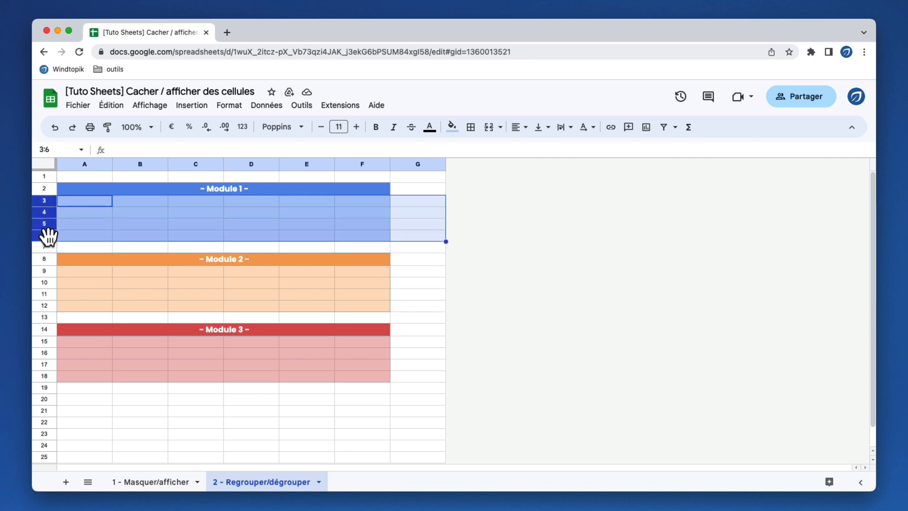
right_click(46, 201)
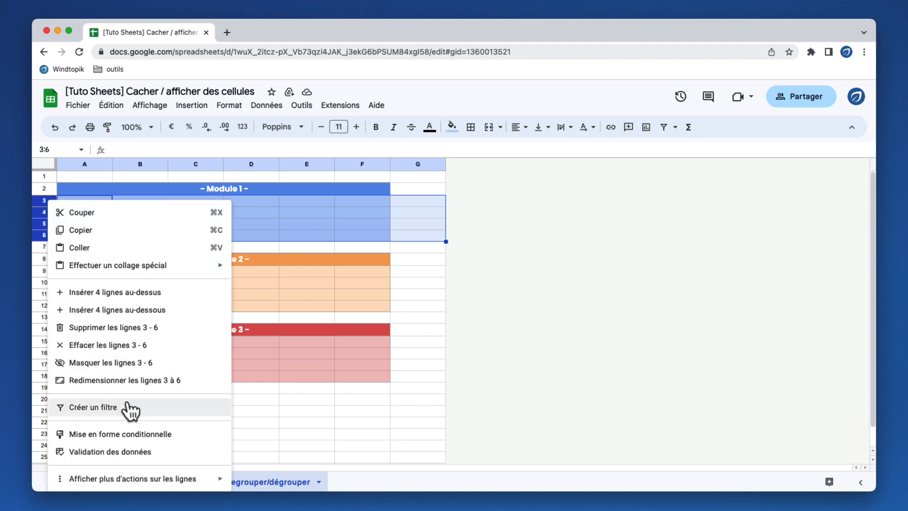
mouse_move(138, 479)
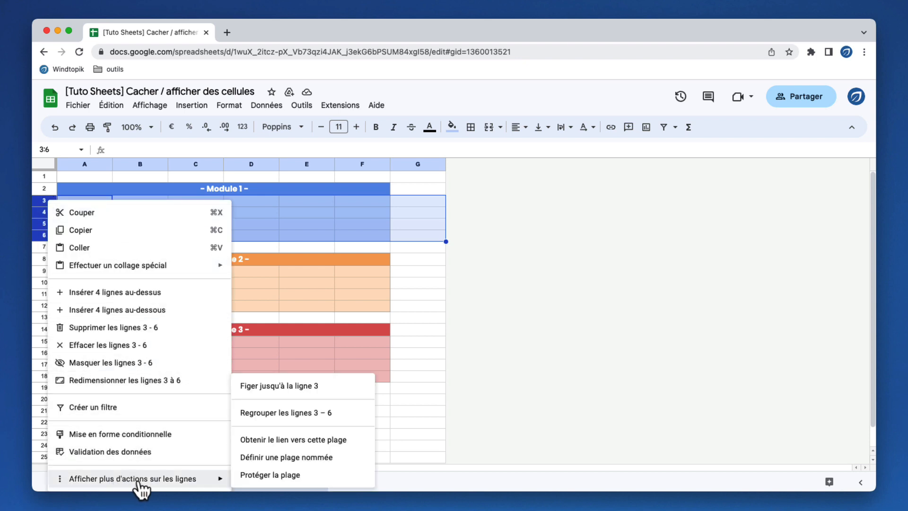
click(286, 413)
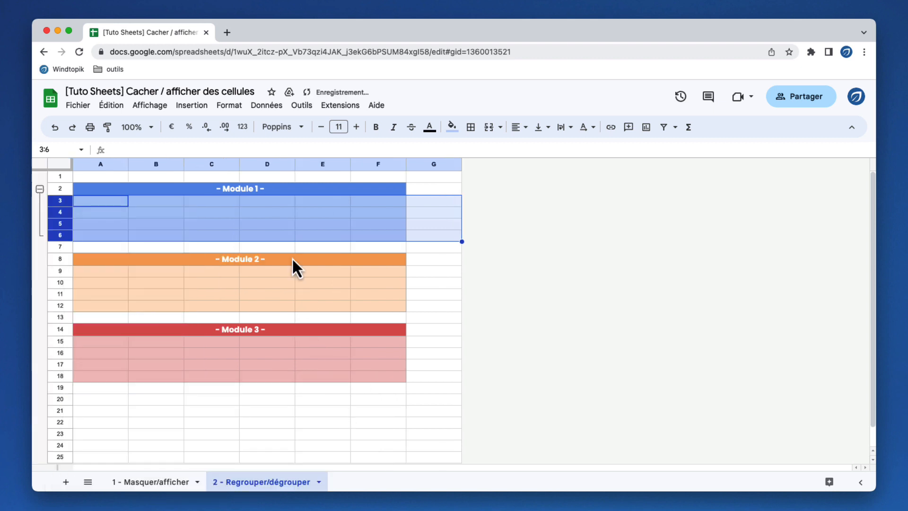
click(280, 226)
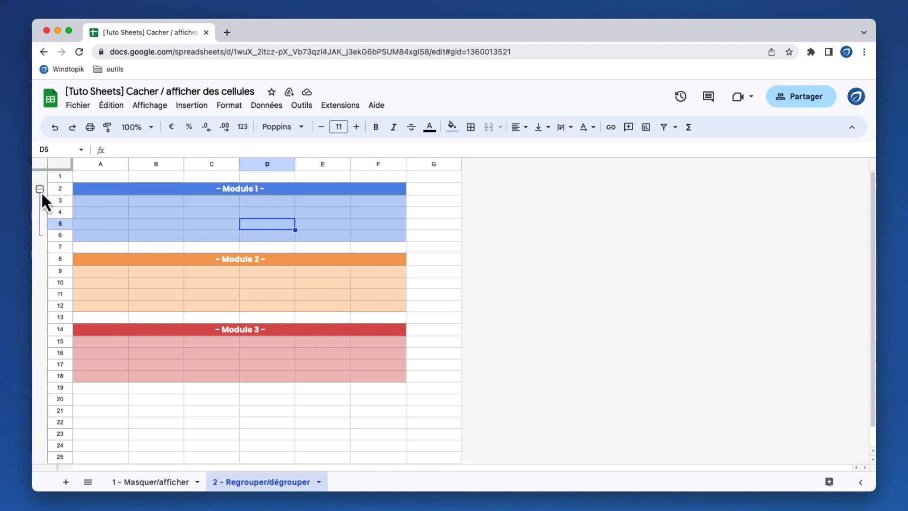
Collapse the row group under Module 1 and expand it again
click(40, 191)
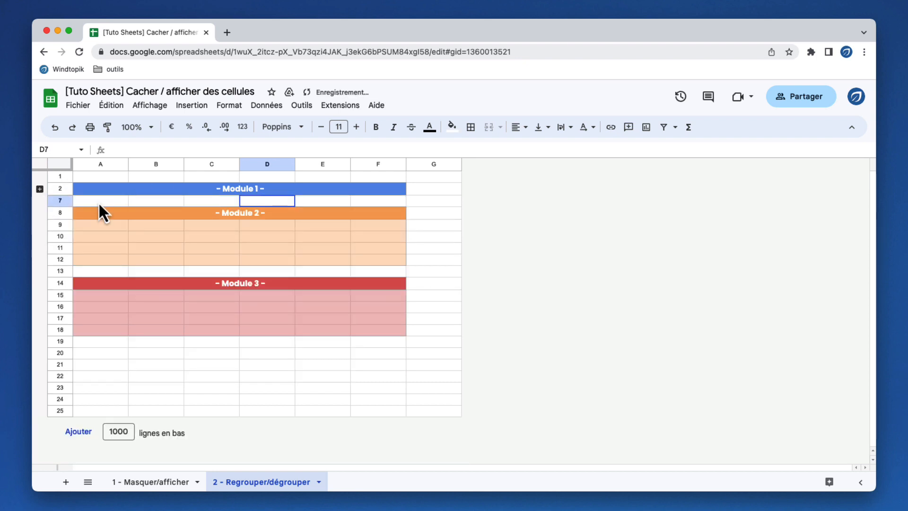
click(40, 190)
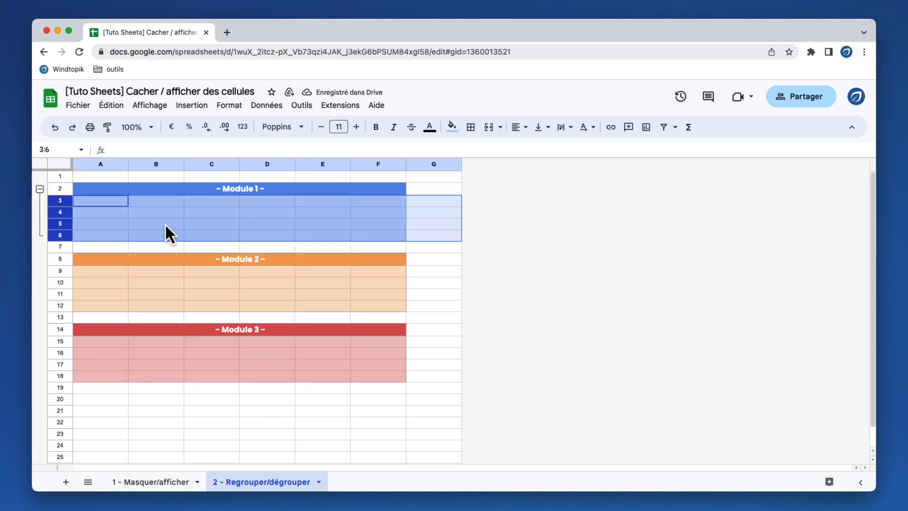
click(146, 223)
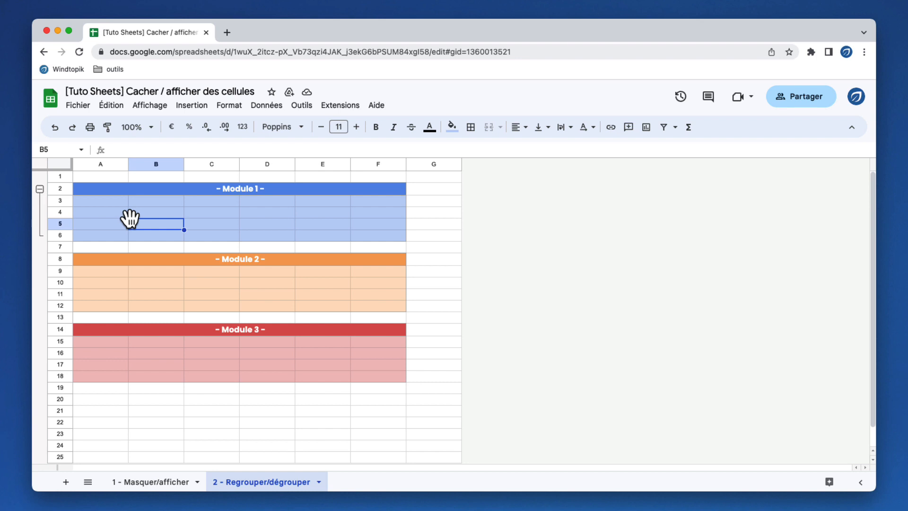
Group rows 9 to 12 under the Module 2 heading
click(79, 283)
click(62, 271)
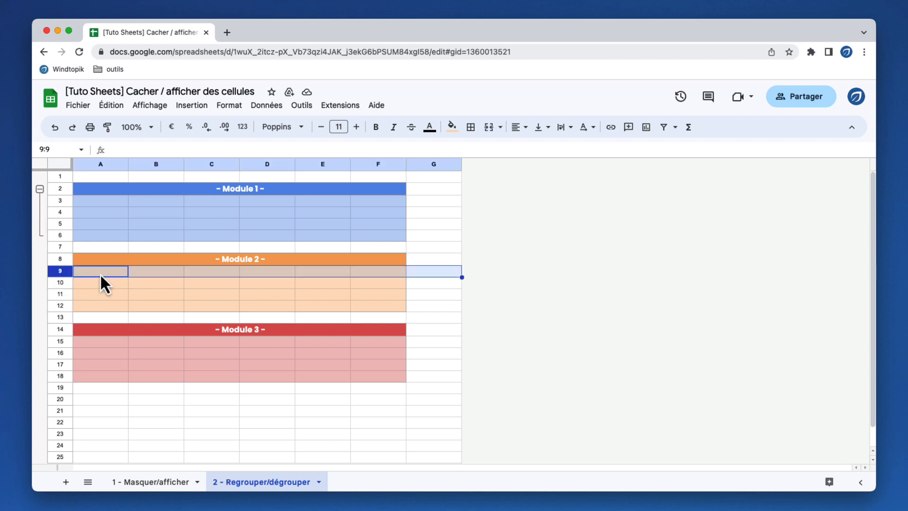
shift+click(62, 306)
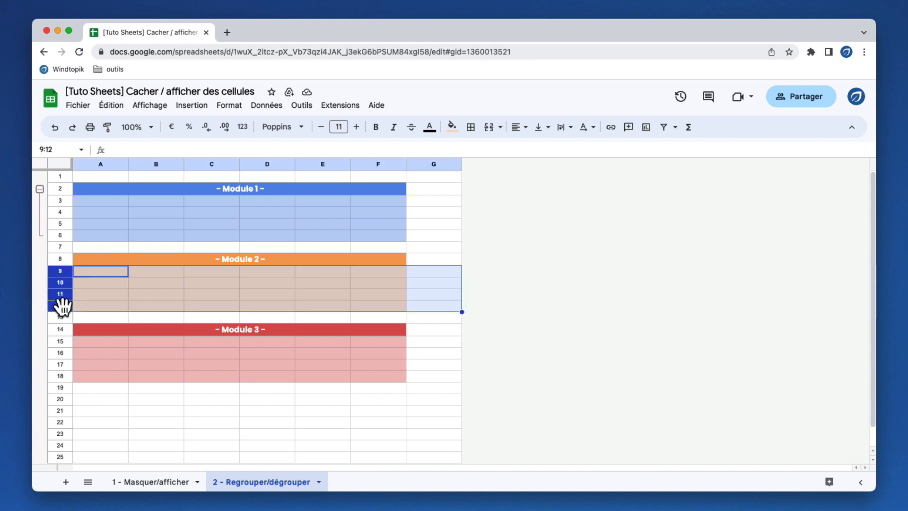
right_click(65, 278)
mouse_move(156, 480)
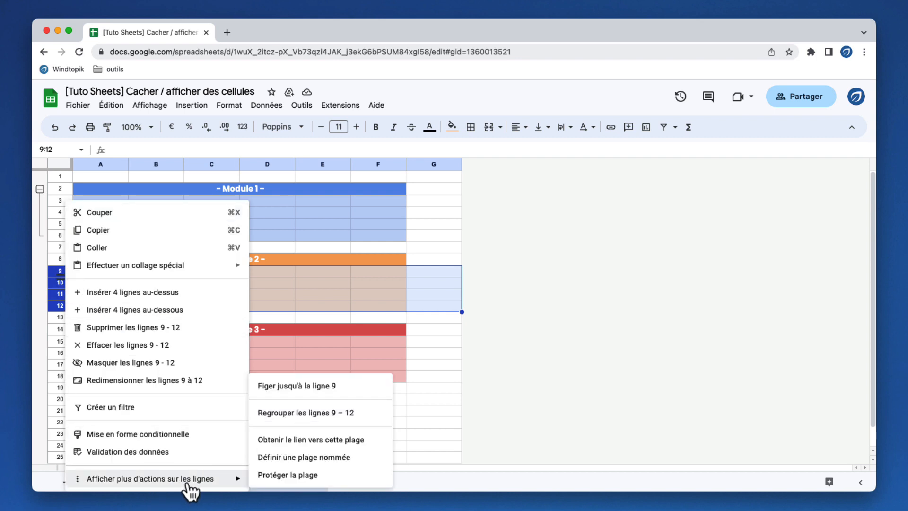
click(364, 416)
click(216, 341)
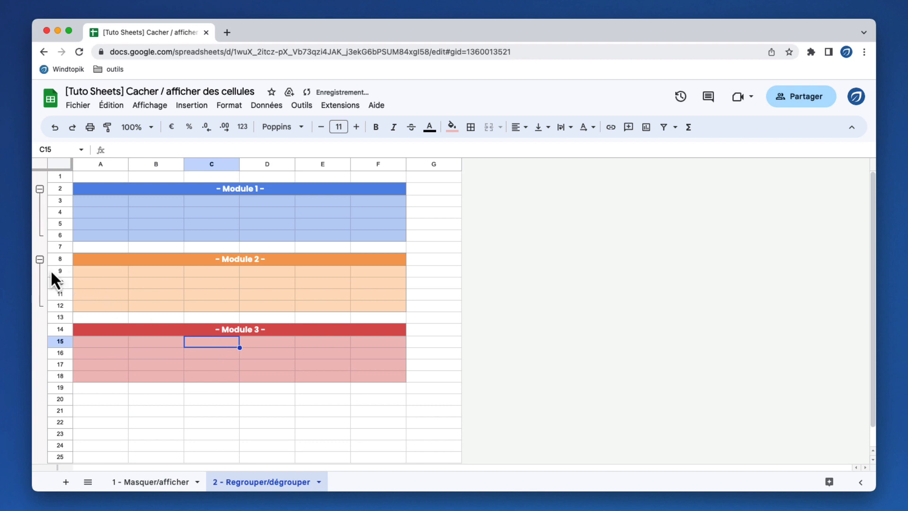
Collapse the row groups under Module 1 and Module 2, and expand only the Module 2 group again
click(40, 260)
click(39, 188)
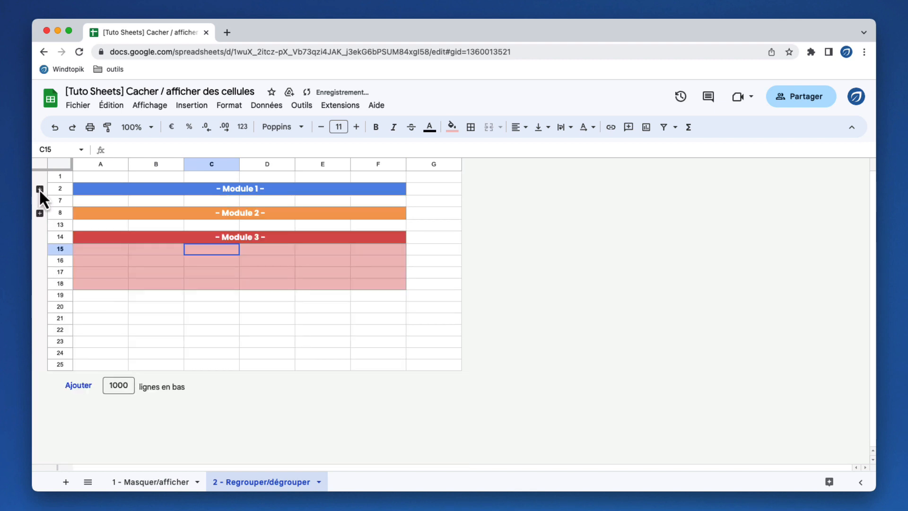
click(308, 245)
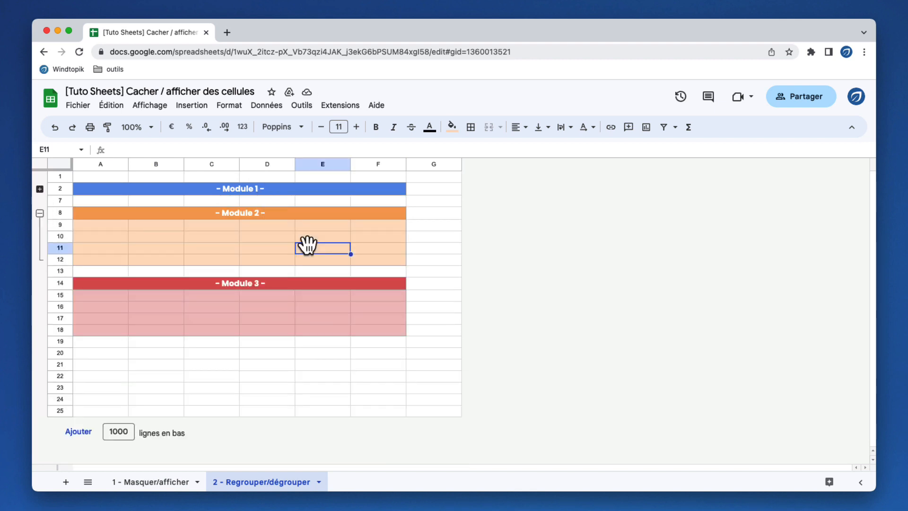